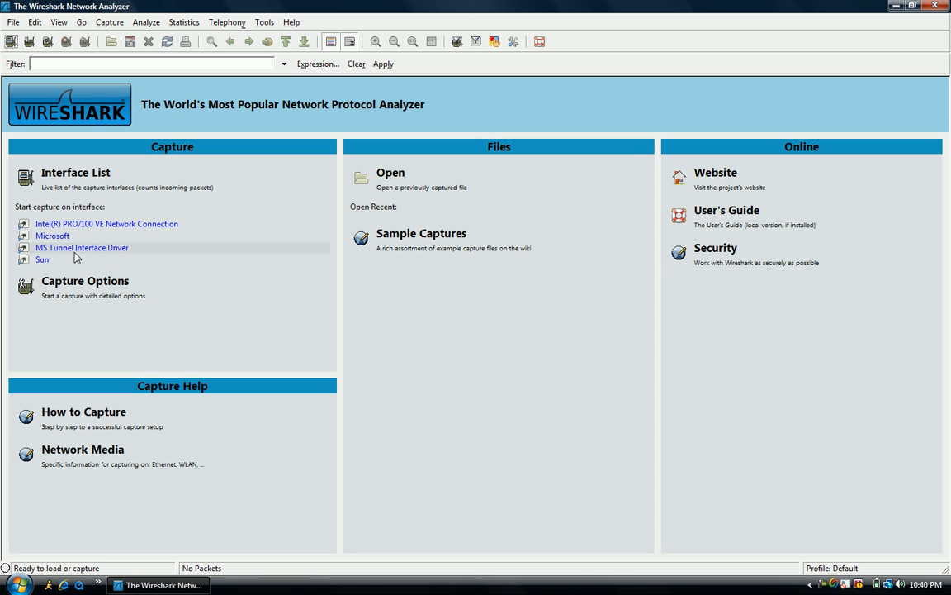
# Step: Start a live capture on the Microsoft interface and generate web traffic by opening the browser home page, then close the browser
pyautogui.click(73, 238)
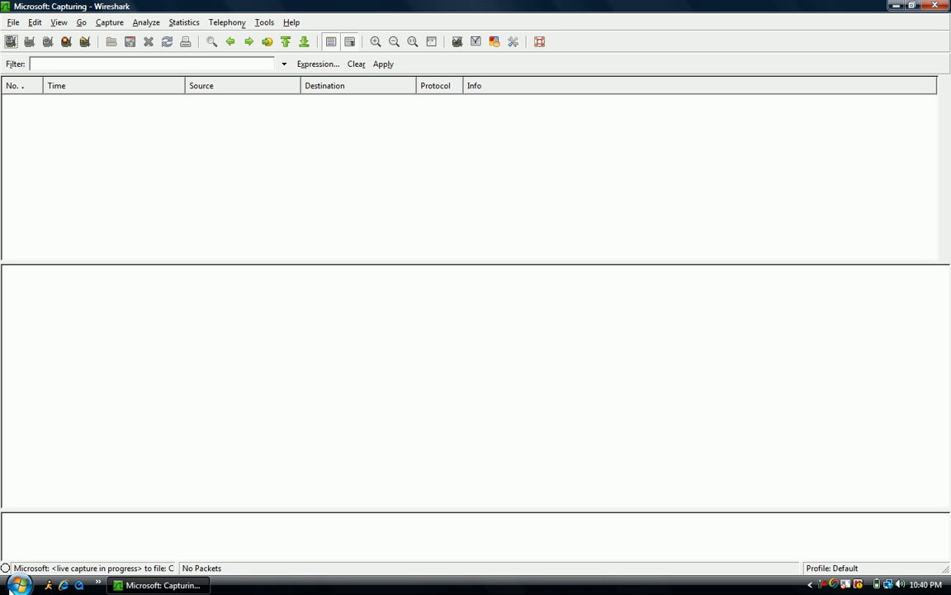
pyautogui.click(63, 585)
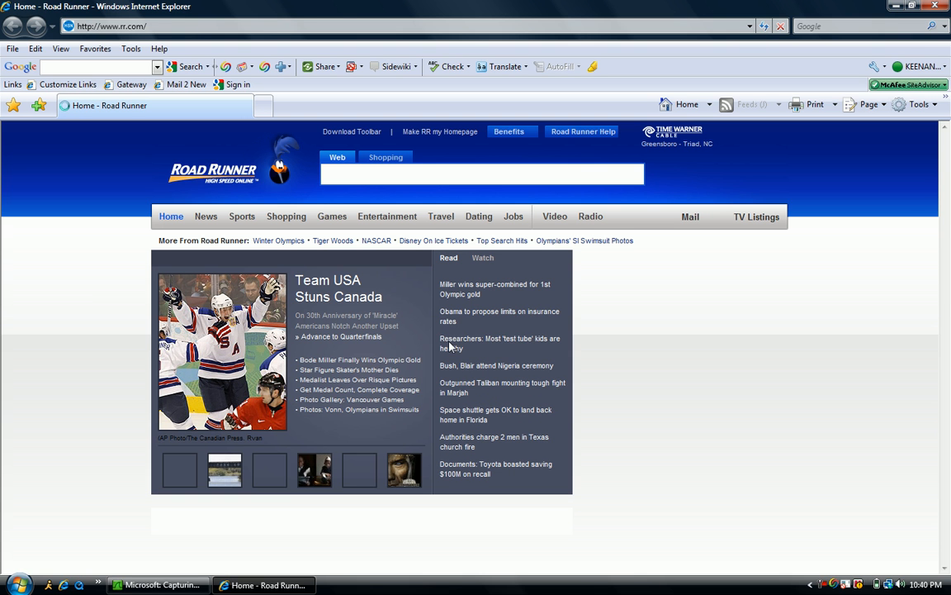
pyautogui.click(946, 8)
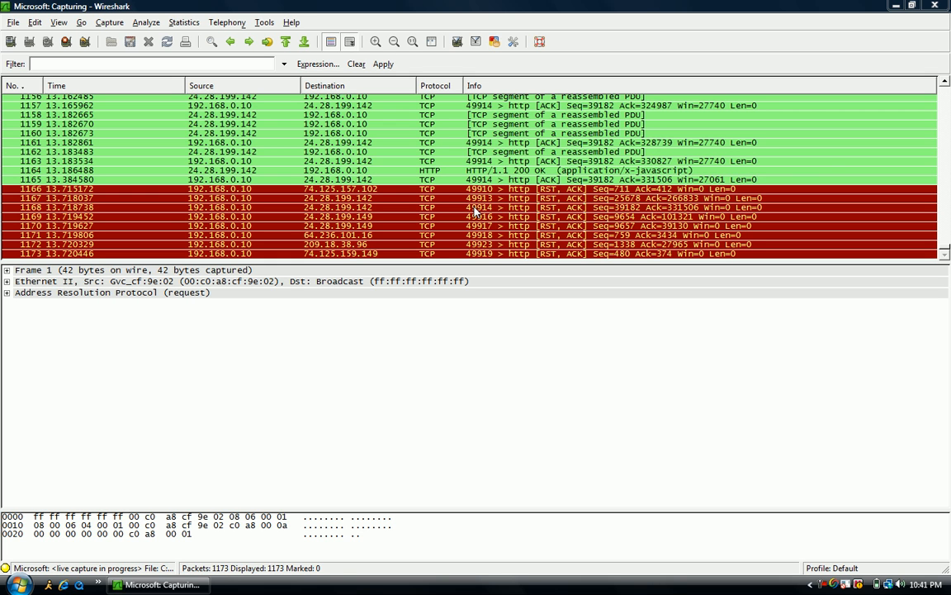
# Step: Scroll back through the captured packet list to examine the recorded traffic
pyautogui.click(945, 90)
pyautogui.click(945, 92)
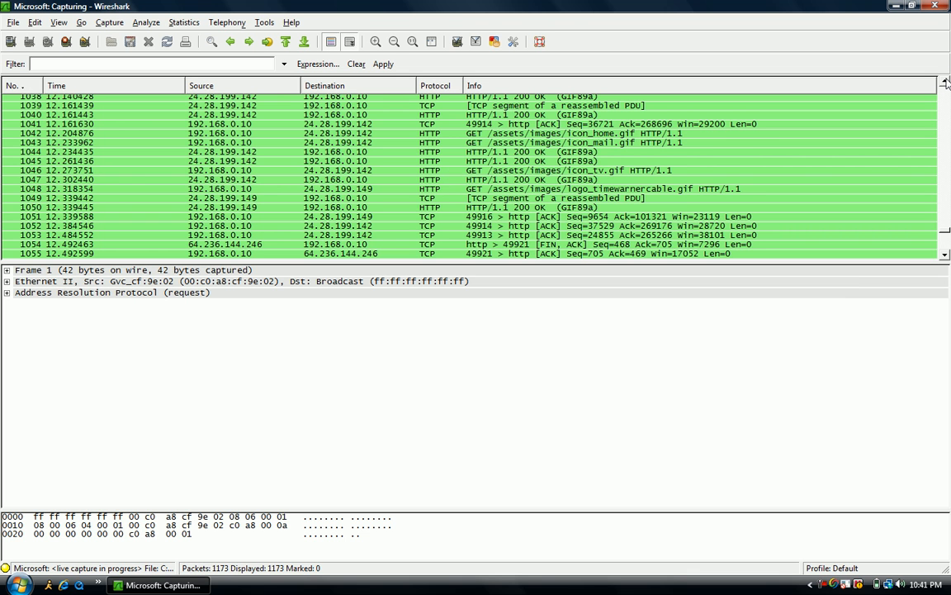
pyautogui.scroll(4, 946, 82)
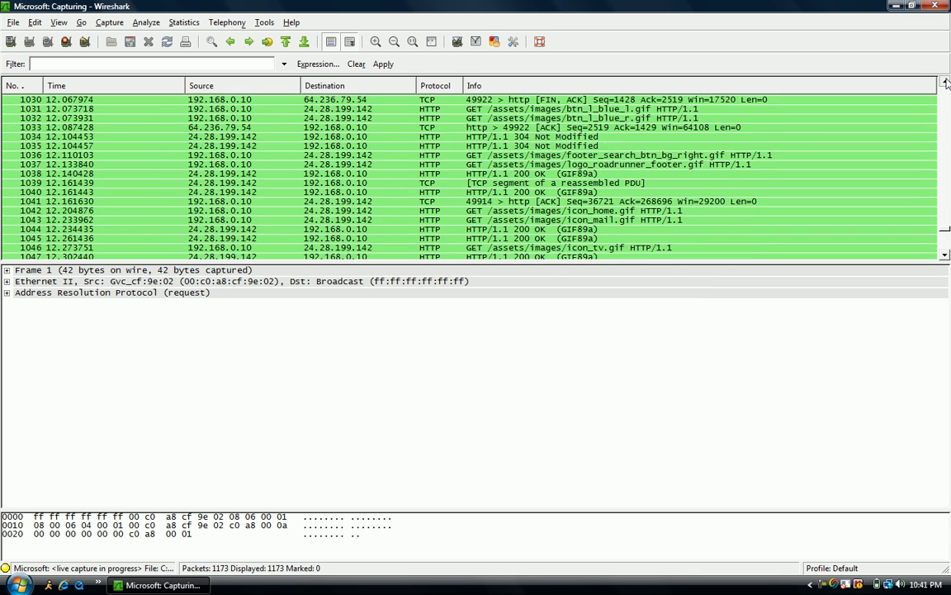
pyautogui.scroll(5, 947, 83)
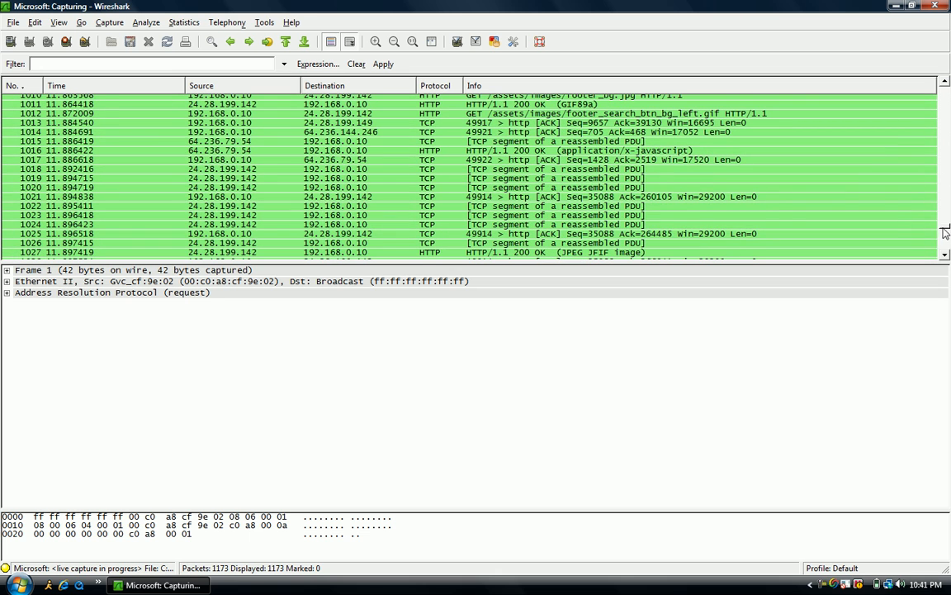
pyautogui.scroll(5, 946, 229)
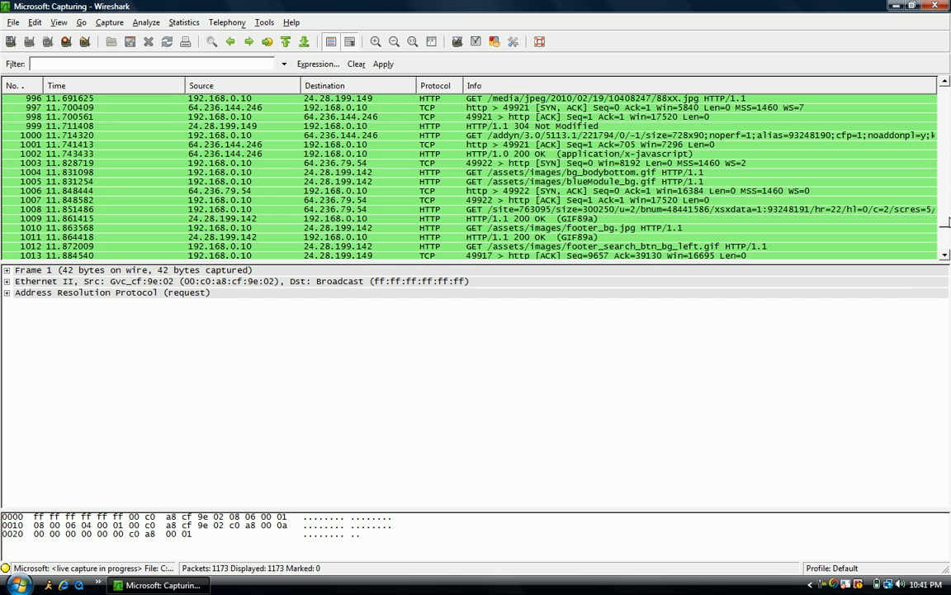
pyautogui.scroll(5, 853, 203)
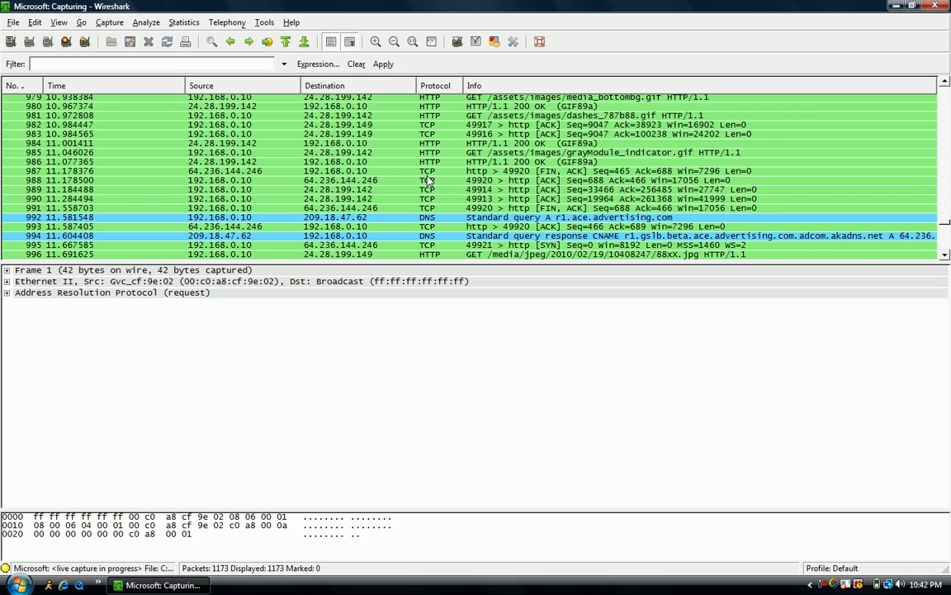
# Step: Select packet 988 and open it in its own window
pyautogui.click(477, 135)
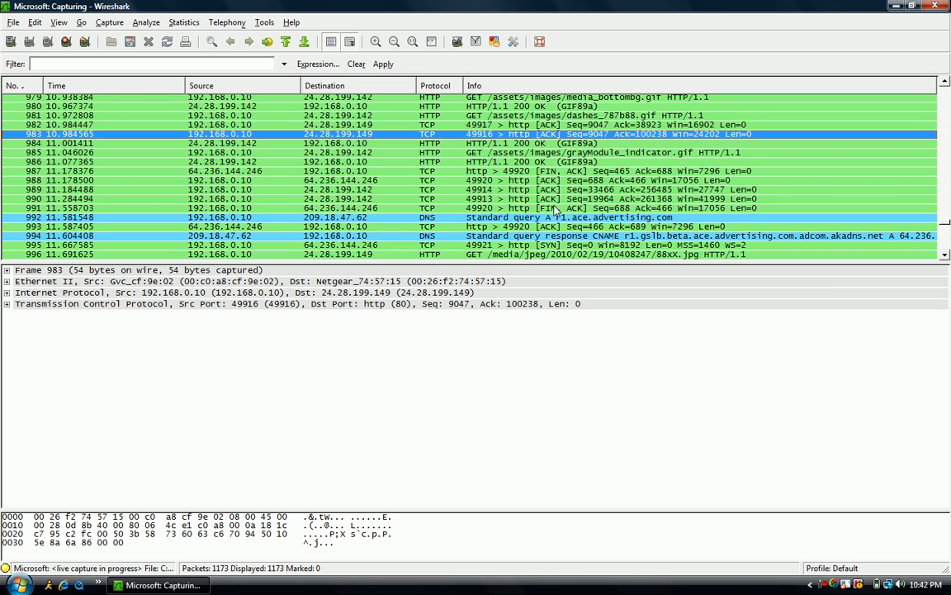
pyautogui.click(568, 254)
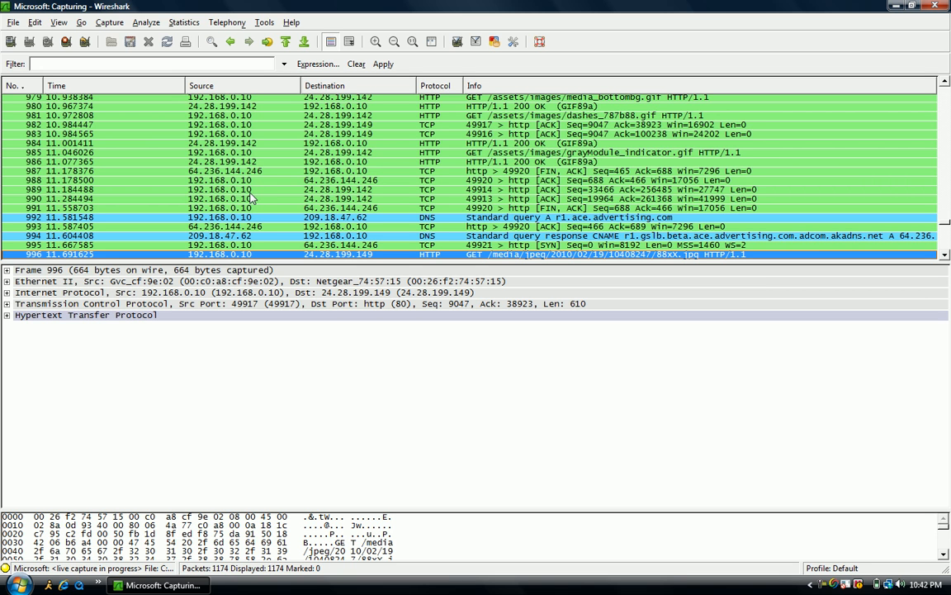
pyautogui.doubleClick(277, 181)
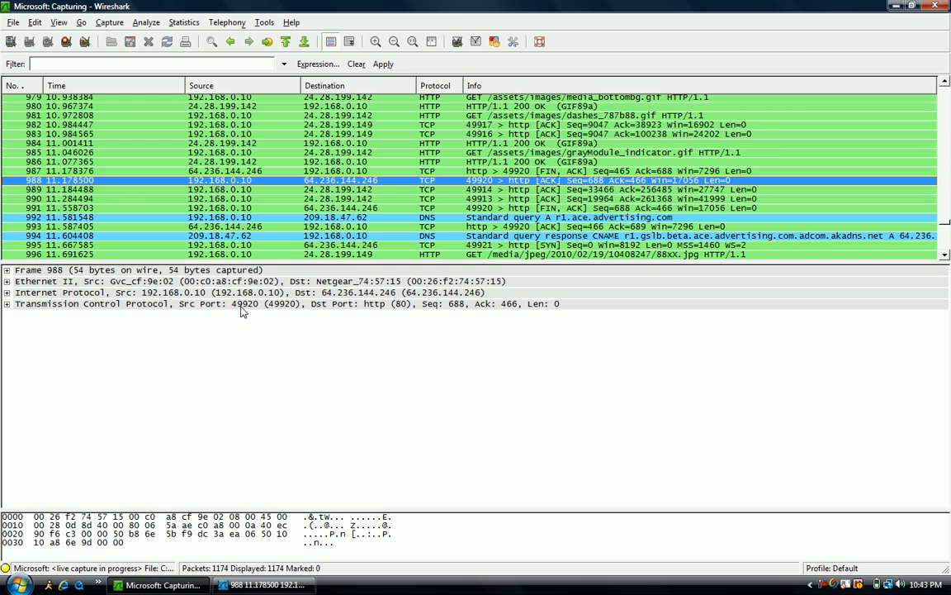
# Step: Expand the TCP, Internet Protocol and Frame sections of packet 988's details to examine its fields
pyautogui.click(100, 306)
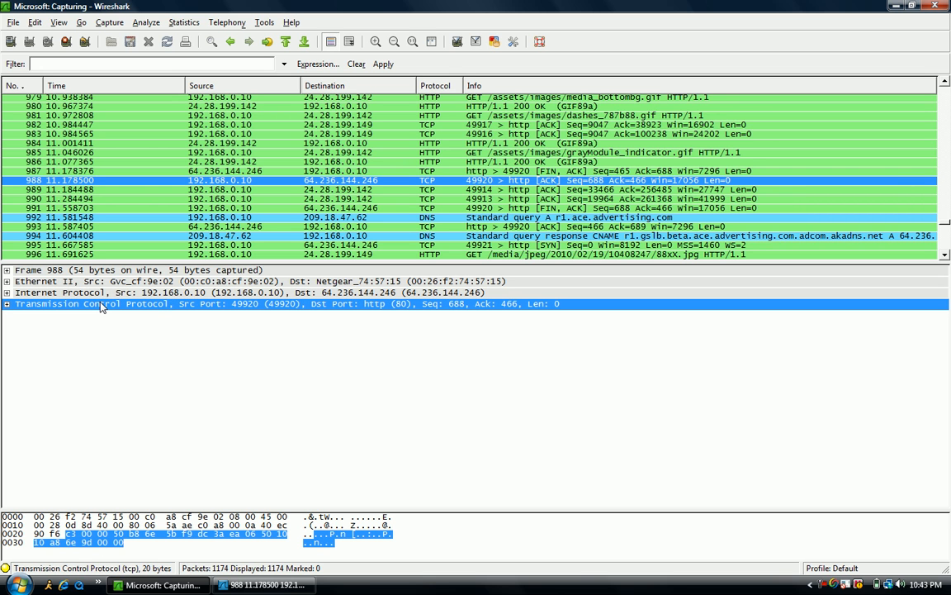
pyautogui.doubleClick(100, 306)
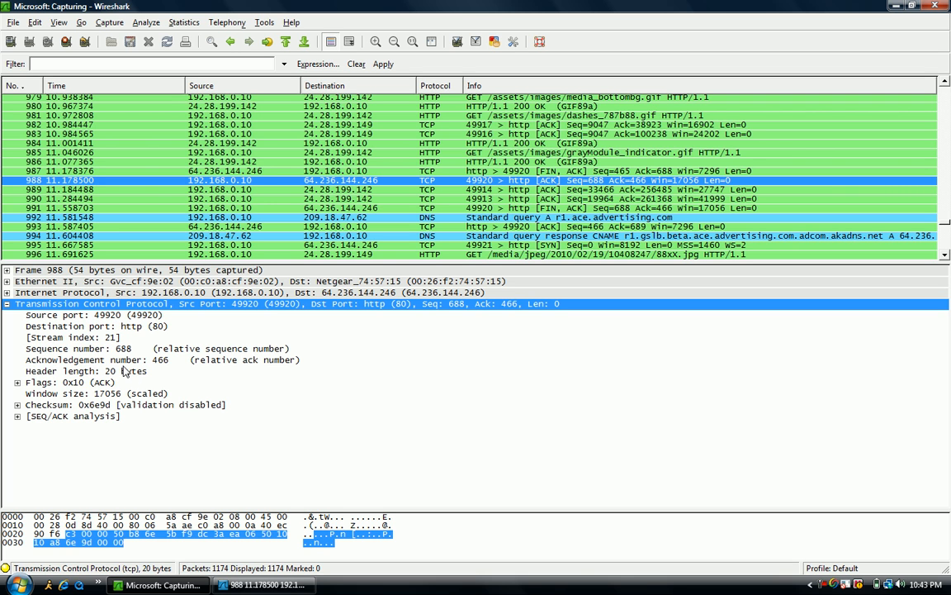
pyautogui.doubleClick(82, 294)
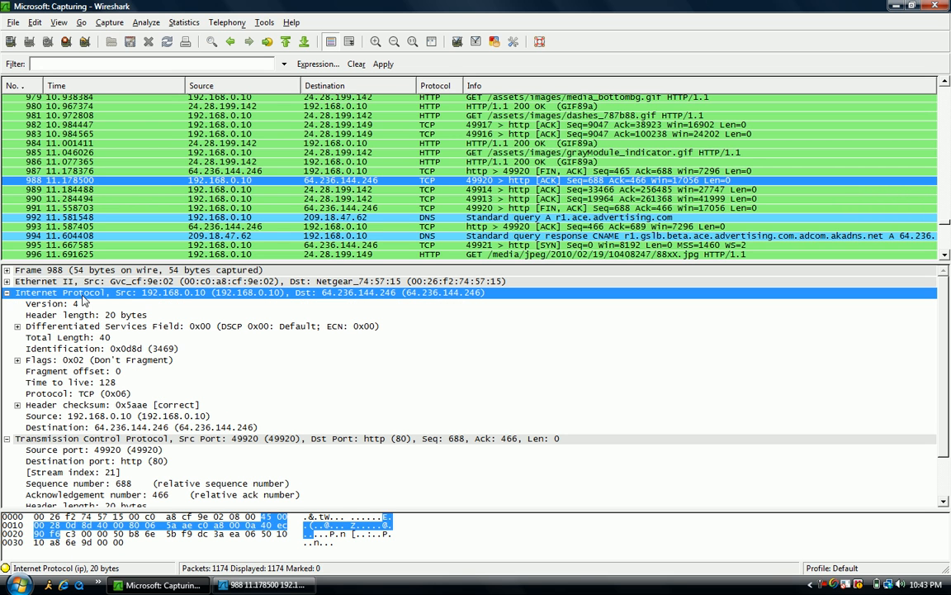
pyautogui.click(92, 337)
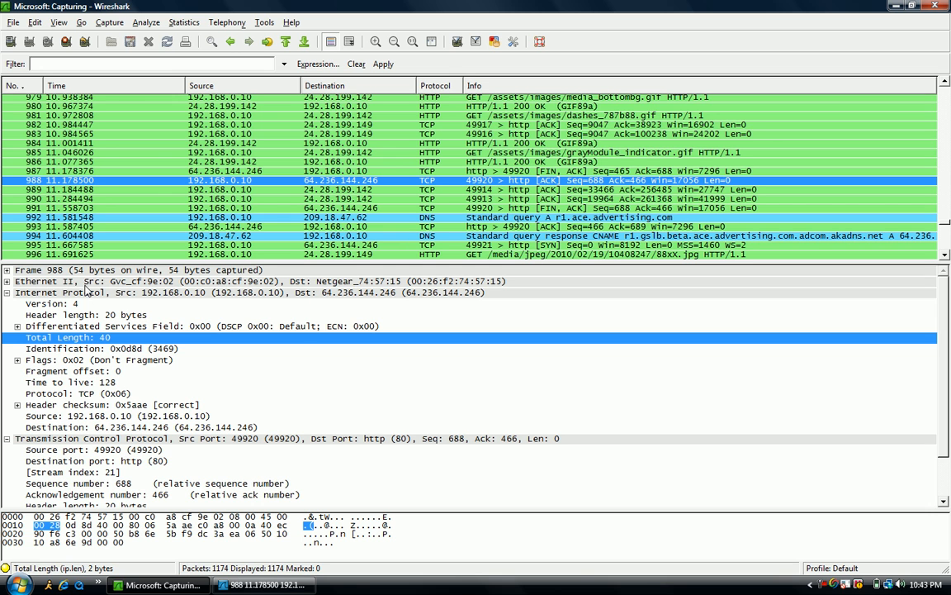
pyautogui.click(85, 282)
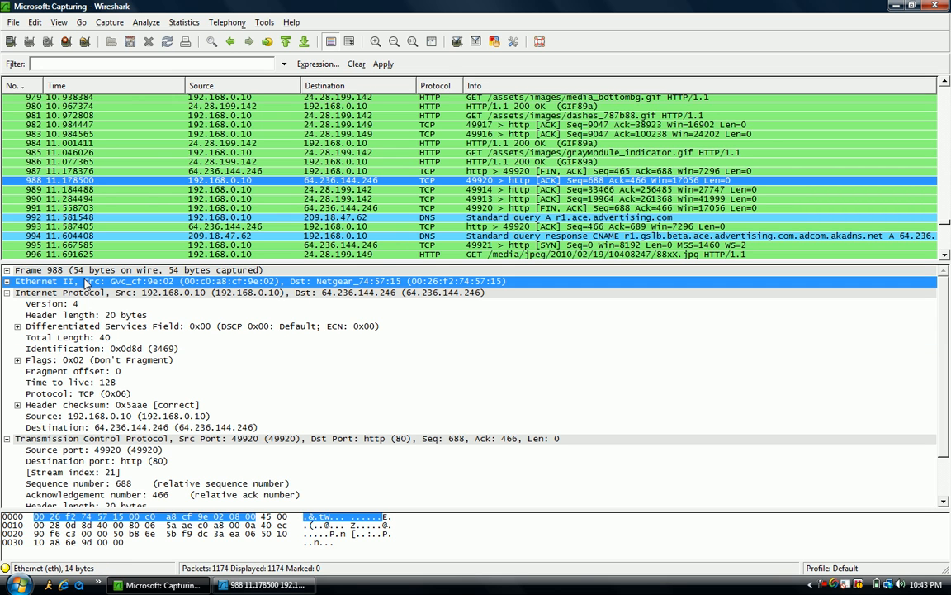
pyautogui.click(84, 271)
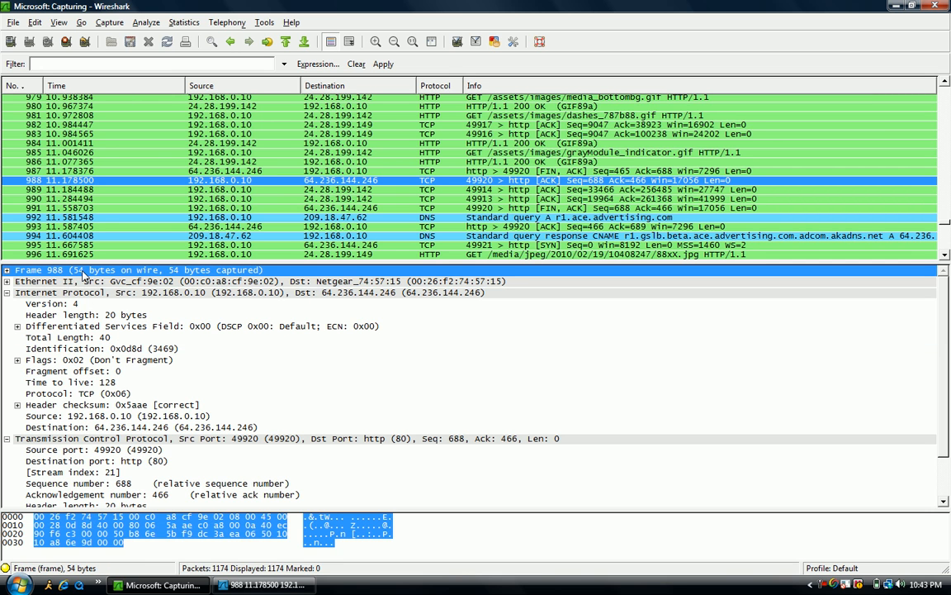
pyautogui.doubleClick(84, 272)
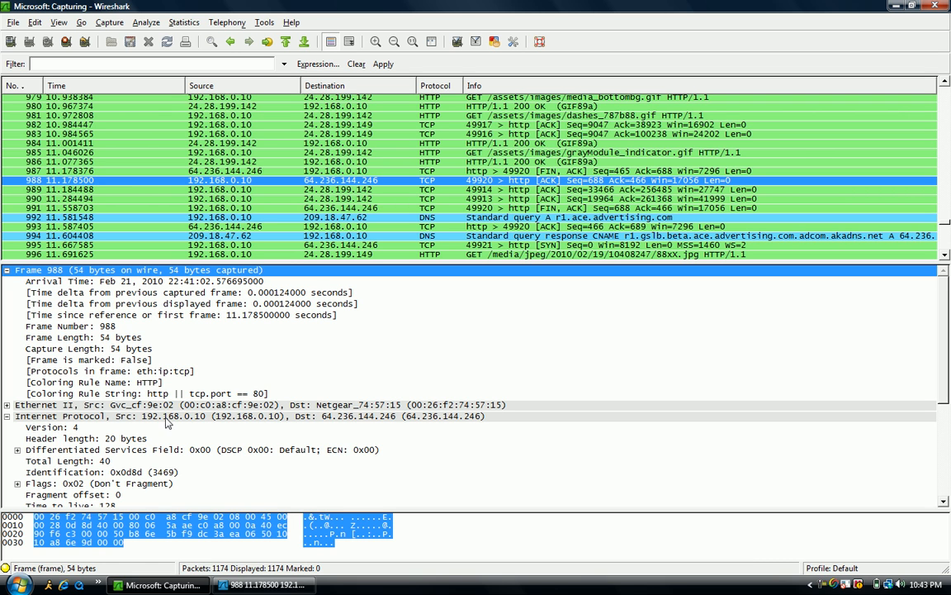
# Step: Follow the TCP stream of packet 988 and close the stream content window
pyautogui.rightClick(405, 188)
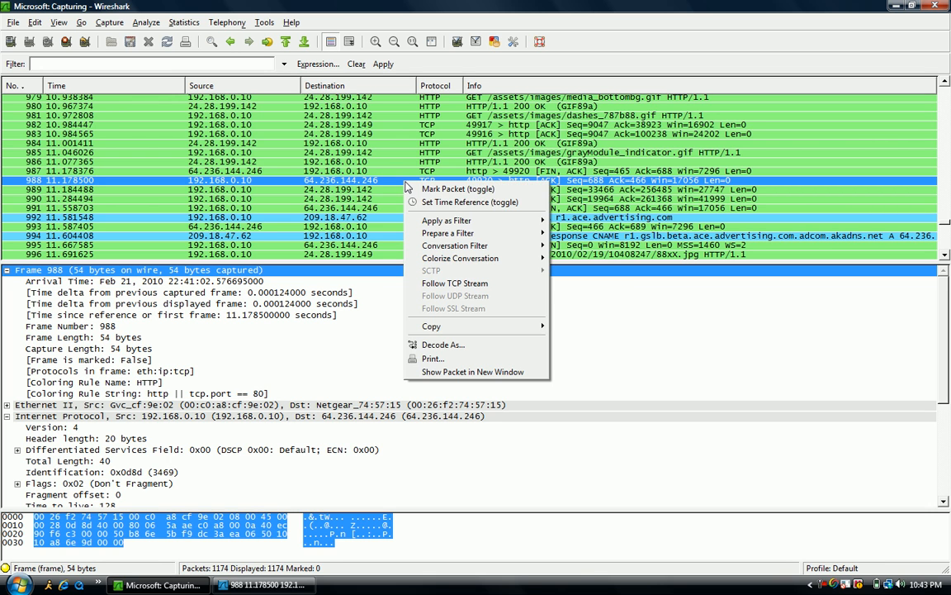
pyautogui.click(452, 284)
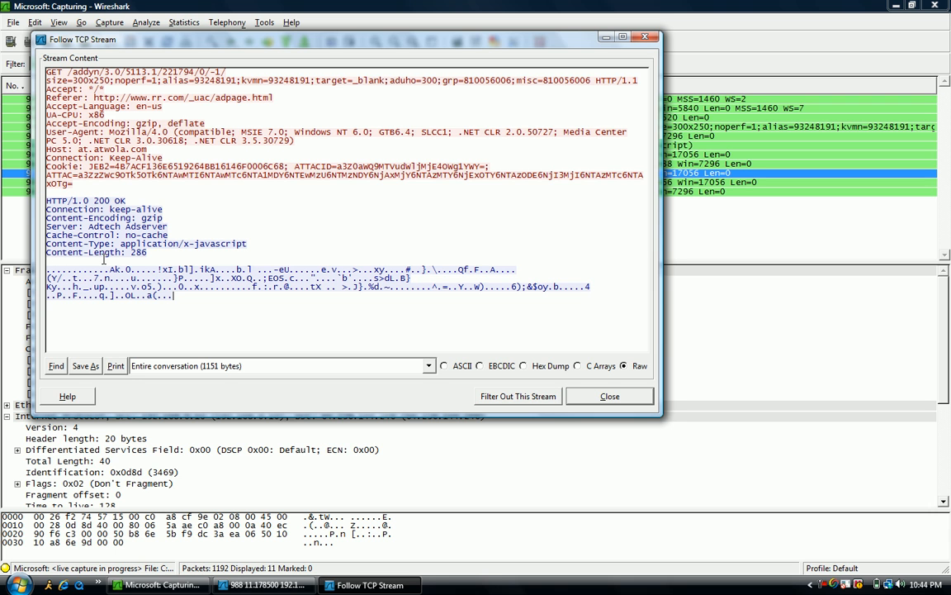
pyautogui.click(643, 37)
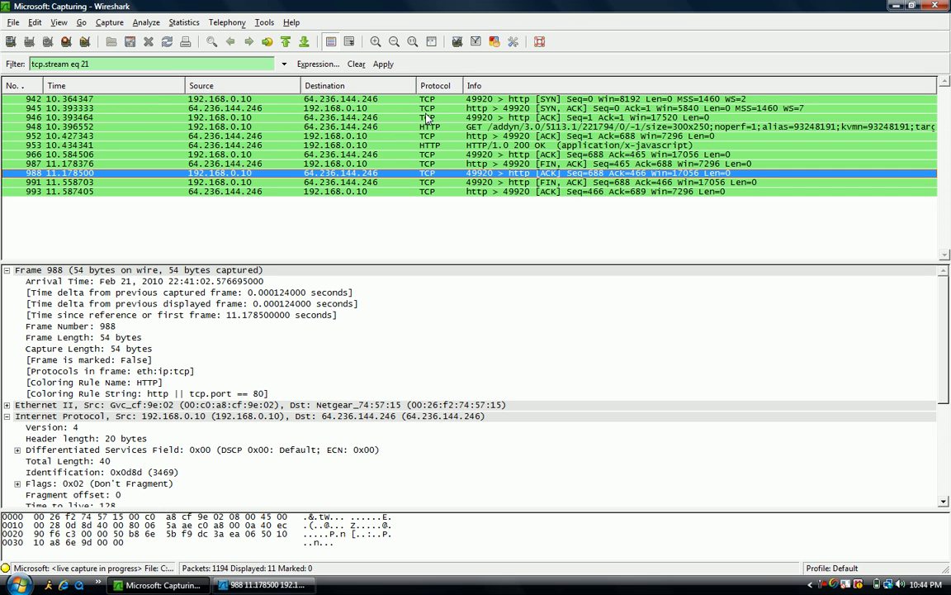
# Step: Follow the TCP stream again from packet 945 and close the stream content window
pyautogui.click(385, 108)
pyautogui.rightClick(382, 99)
pyautogui.click(437, 195)
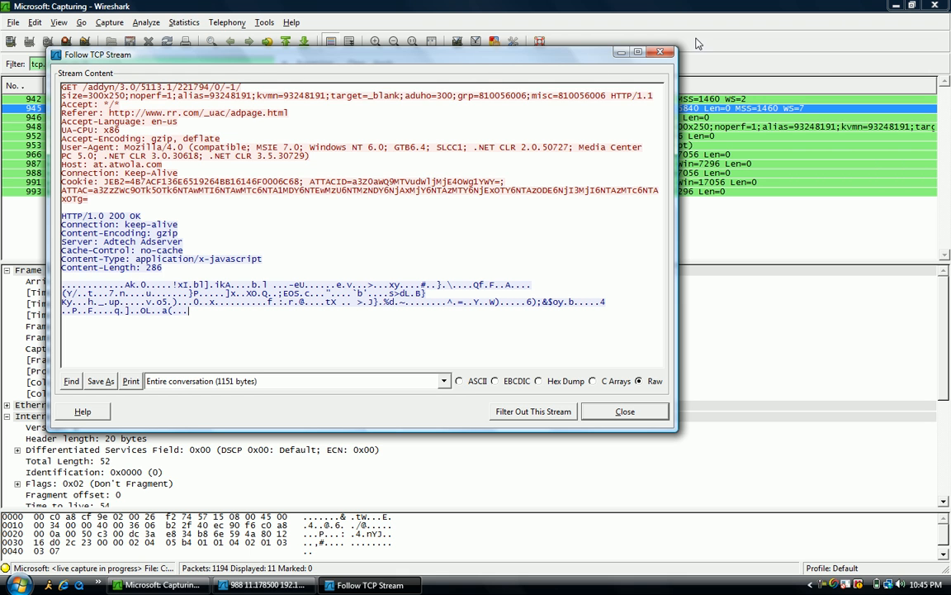
pyautogui.click(663, 53)
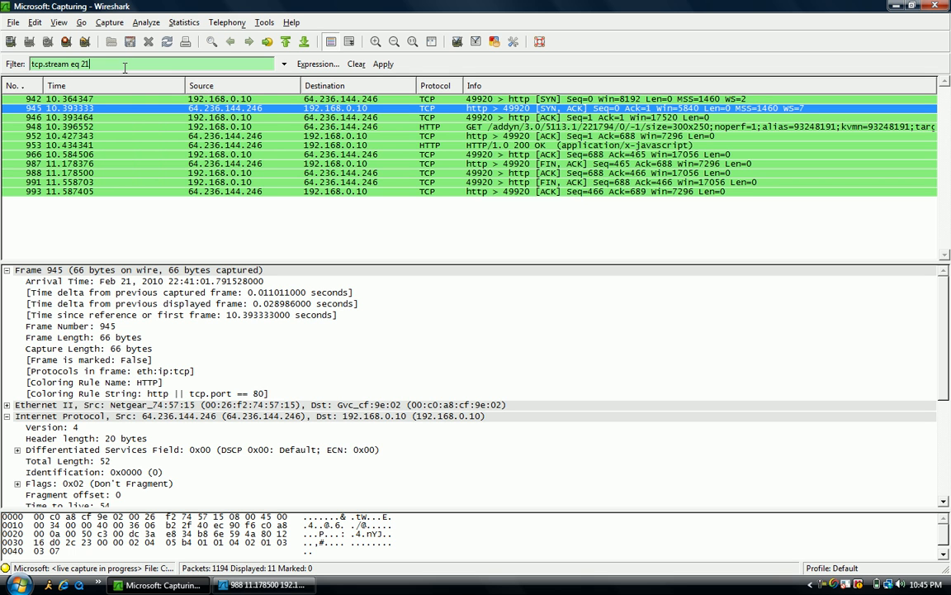
# Step: Replace the display filter with dns and apply it
pyautogui.press('BackSpace')
pyautogui.press('BackSpace')
pyautogui.press('BackSpace')
pyautogui.press('BackSpace')
pyautogui.press('BackSpace')
pyautogui.press('BackSpace')
pyautogui.press('BackSpace')
pyautogui.press('BackSpace')
pyautogui.press('BackSpace')
pyautogui.press('BackSpace')
pyautogui.press('BackSpace')
pyautogui.press('BackSpace')
pyautogui.press('BackSpace')
pyautogui.press('BackSpace')
pyautogui.press('BackSpace')
pyautogui.press('BackSpace')
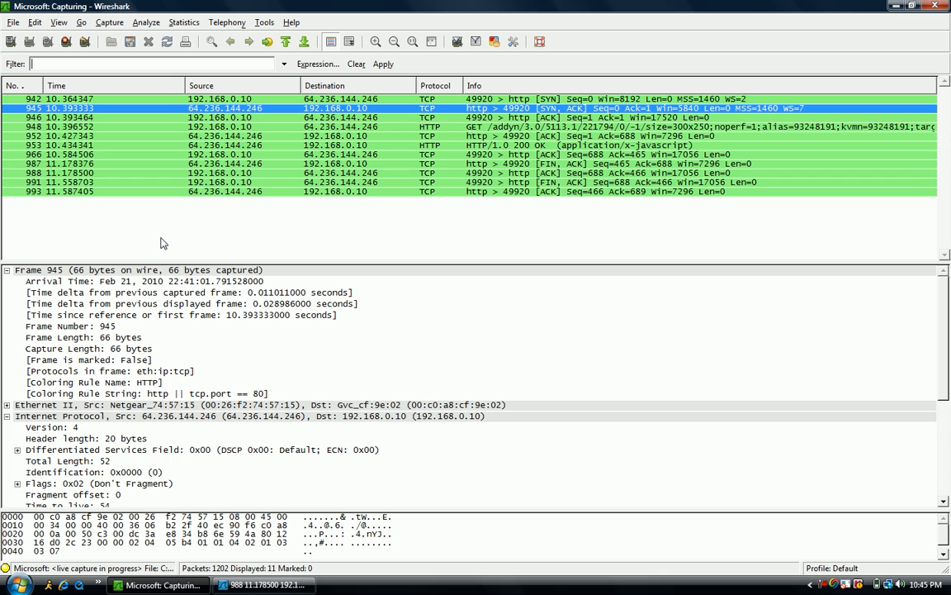
pyautogui.write('dnb')
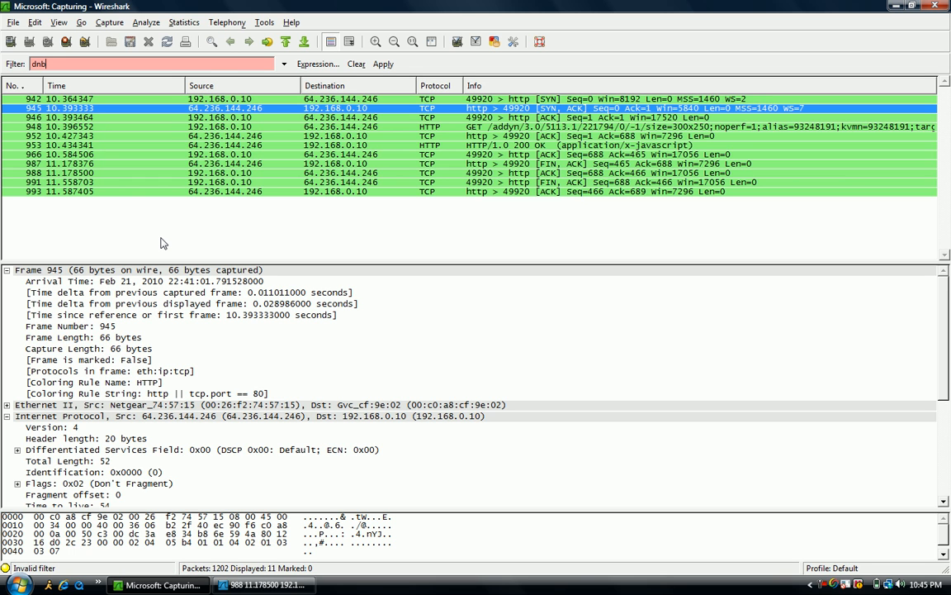
pyautogui.press('BackSpace')
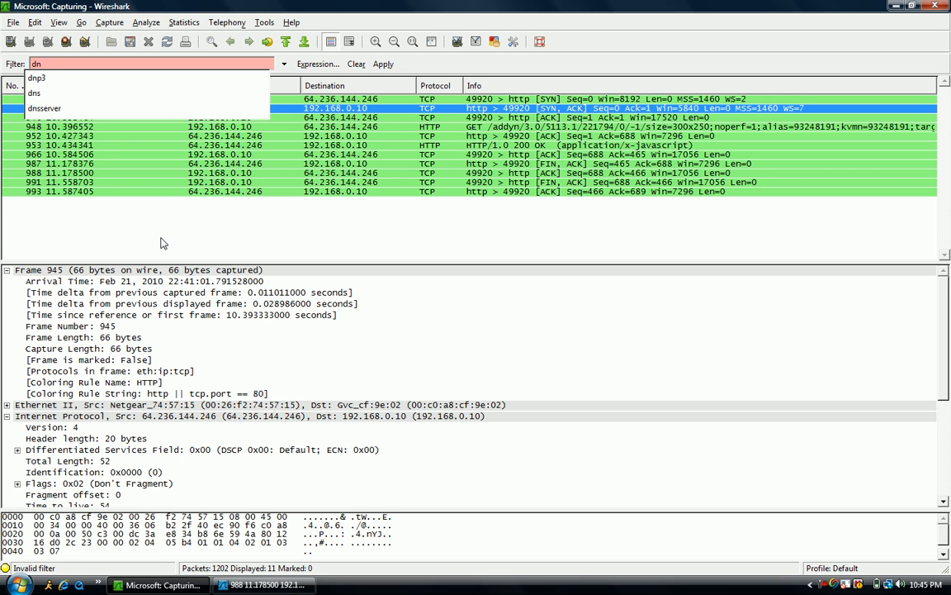
pyautogui.write('s')
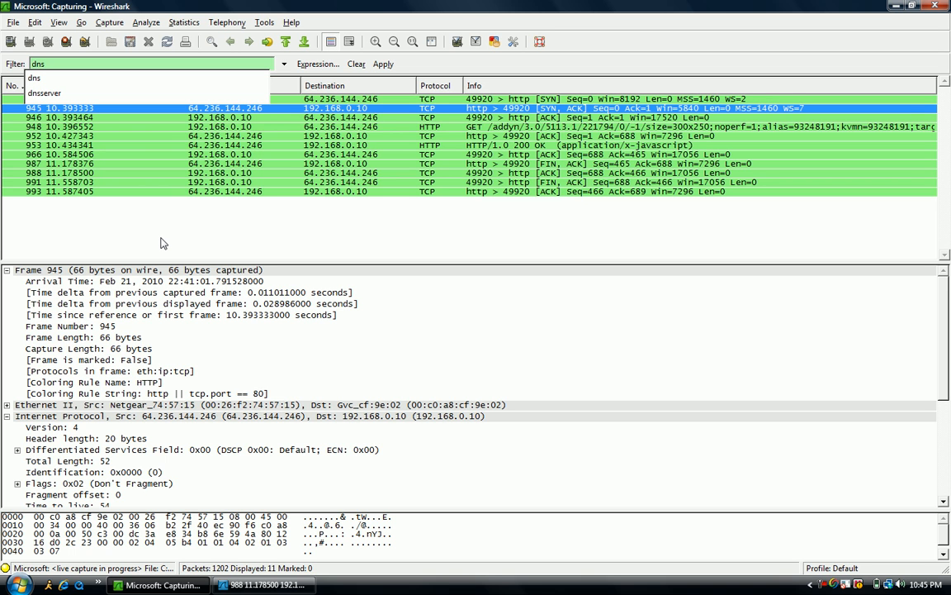
pyautogui.press('Escape')
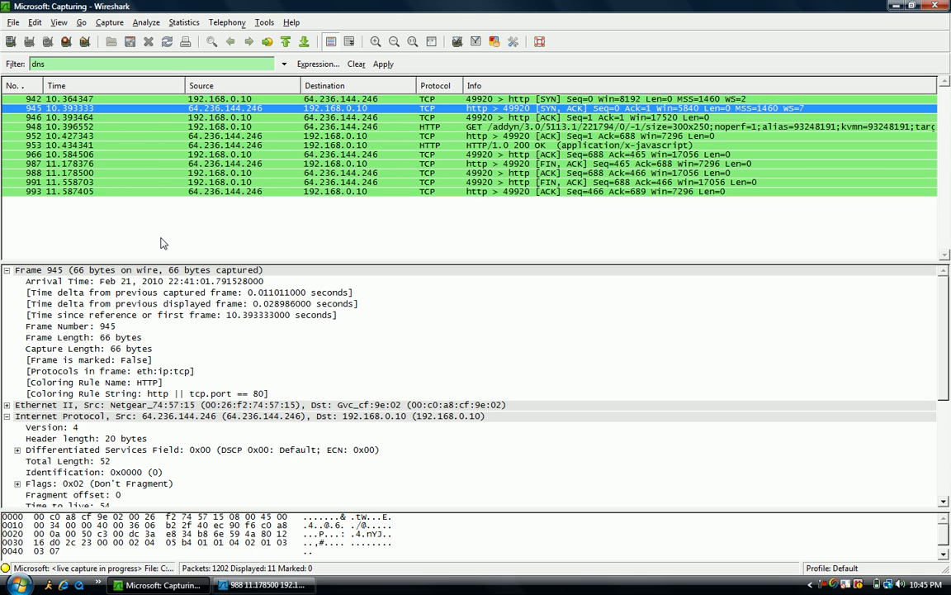
pyautogui.press('Return')
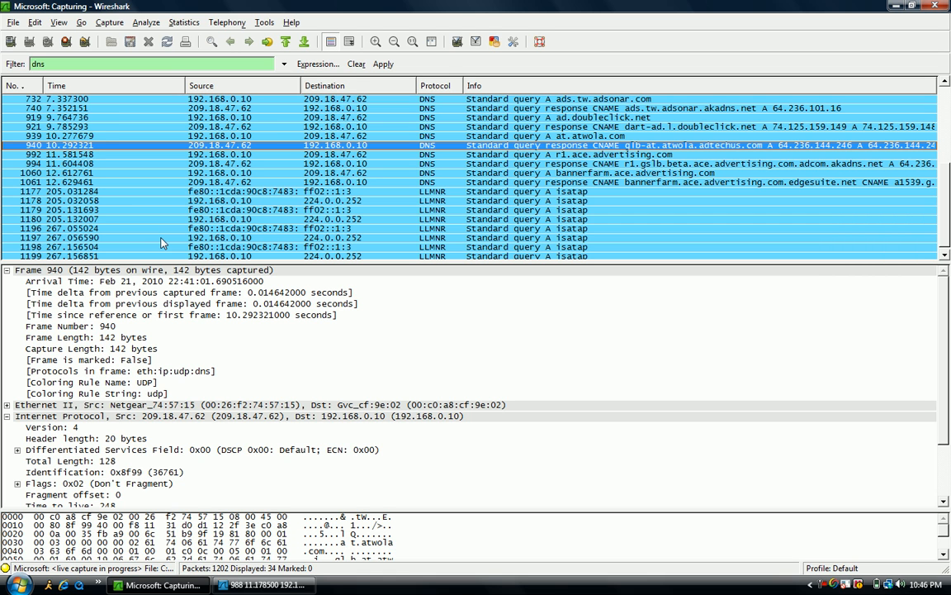
# Step: Follow the UDP stream of the r1.ace.advertising.com DNS query and close the stream content window
pyautogui.press('Down')
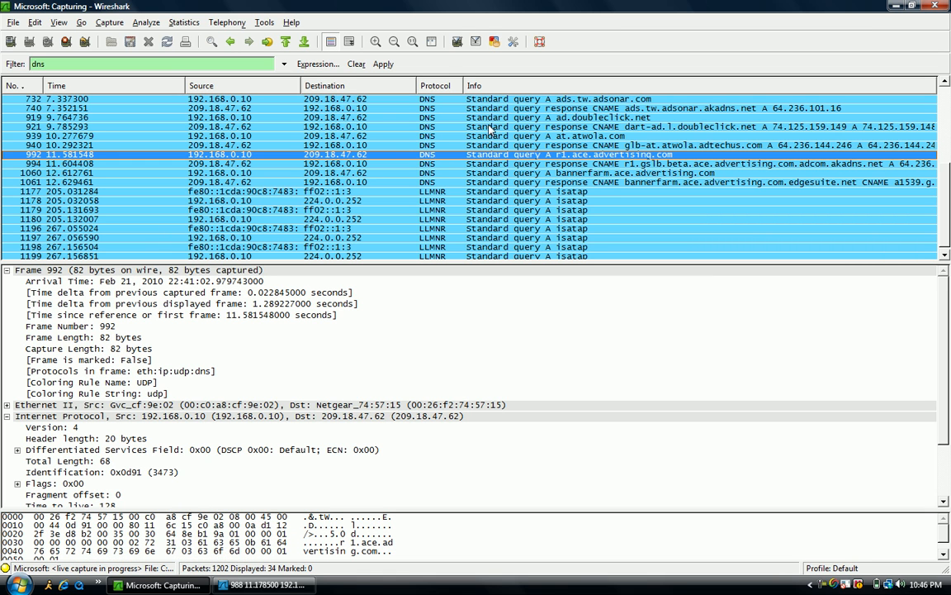
pyautogui.rightClick(547, 163)
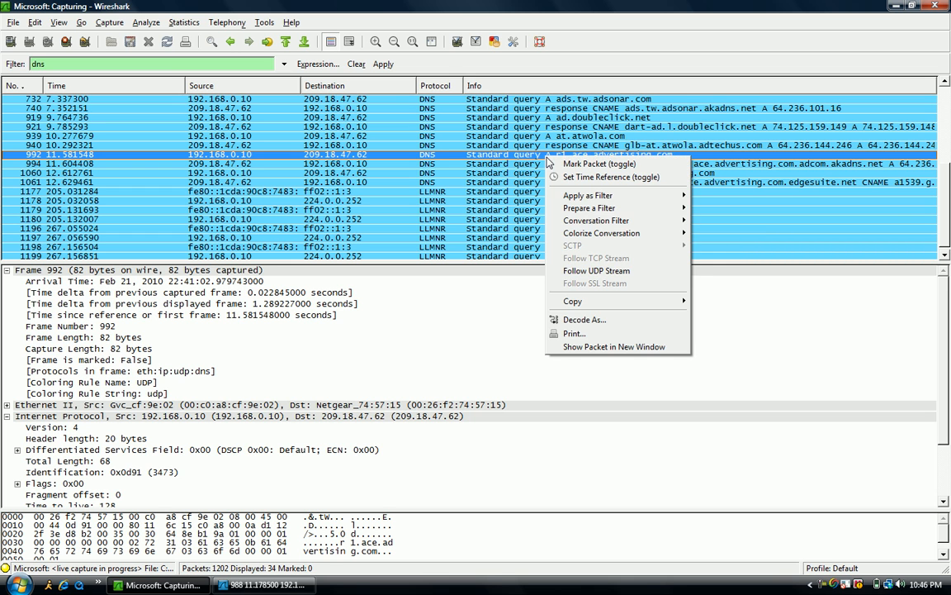
pyautogui.click(584, 273)
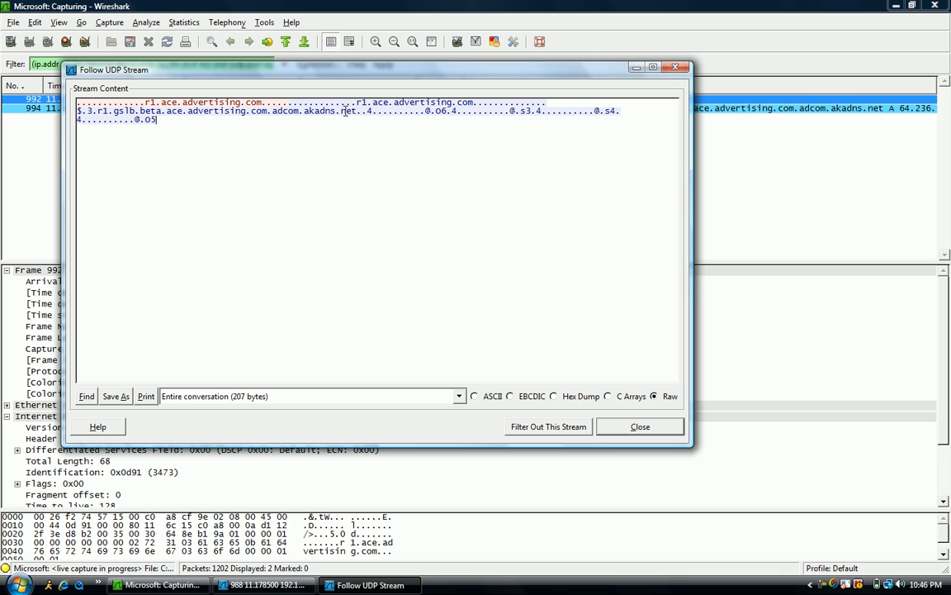
pyautogui.click(668, 69)
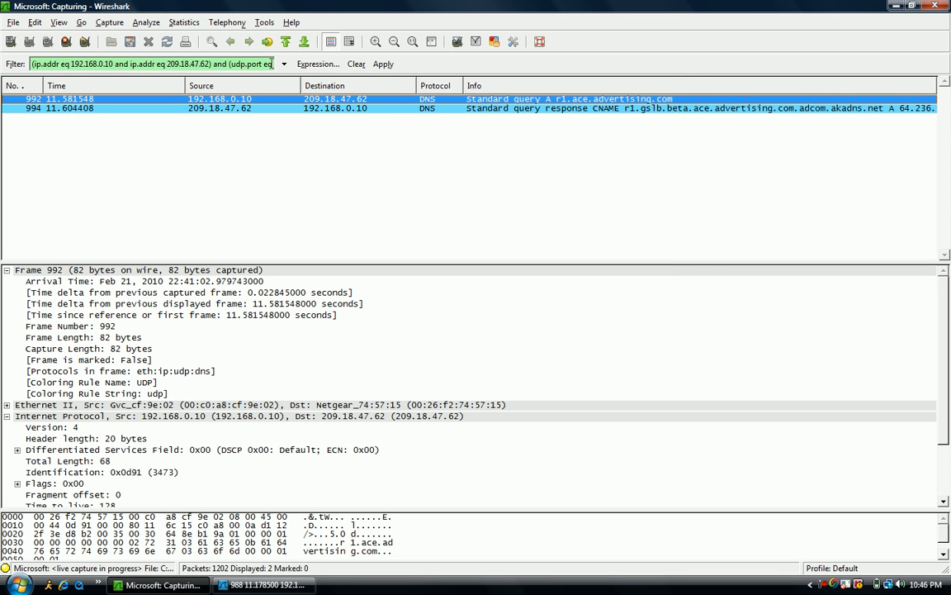
# Step: Erase the generated filter expression from the display filter box
pyautogui.press('BackSpace')
pyautogui.press('BackSpace')
pyautogui.press('BackSpace')
pyautogui.press('BackSpace')
pyautogui.press('BackSpace')
pyautogui.press('BackSpace')
pyautogui.press('BackSpace')
pyautogui.press('BackSpace')
pyautogui.press('BackSpace')
pyautogui.press('BackSpace')
pyautogui.press('BackSpace')
pyautogui.press('BackSpace')
pyautogui.press('BackSpace')
pyautogui.press('BackSpace')
pyautogui.press('BackSpace')
pyautogui.press('BackSpace')
pyautogui.press('BackSpace')
pyautogui.press('BackSpace')
pyautogui.press('BackSpace')
pyautogui.press('BackSpace')
pyautogui.press('BackSpace')
pyautogui.press('BackSpace')
pyautogui.press('BackSpace')
pyautogui.press('BackSpace')
pyautogui.press('BackSpace')
pyautogui.press('BackSpace')
pyautogui.press('BackSpace')
pyautogui.press('BackSpace')
pyautogui.press('BackSpace')
pyautogui.press('BackSpace')
pyautogui.press('BackSpace')
pyautogui.press('BackSpace')
pyautogui.press('BackSpace')
pyautogui.press('BackSpace')
pyautogui.press('BackSpace')
pyautogui.press('BackSpace')
pyautogui.press('BackSpace')
pyautogui.press('BackSpace')
pyautogui.press('BackSpace')
pyautogui.press('BackSpace')
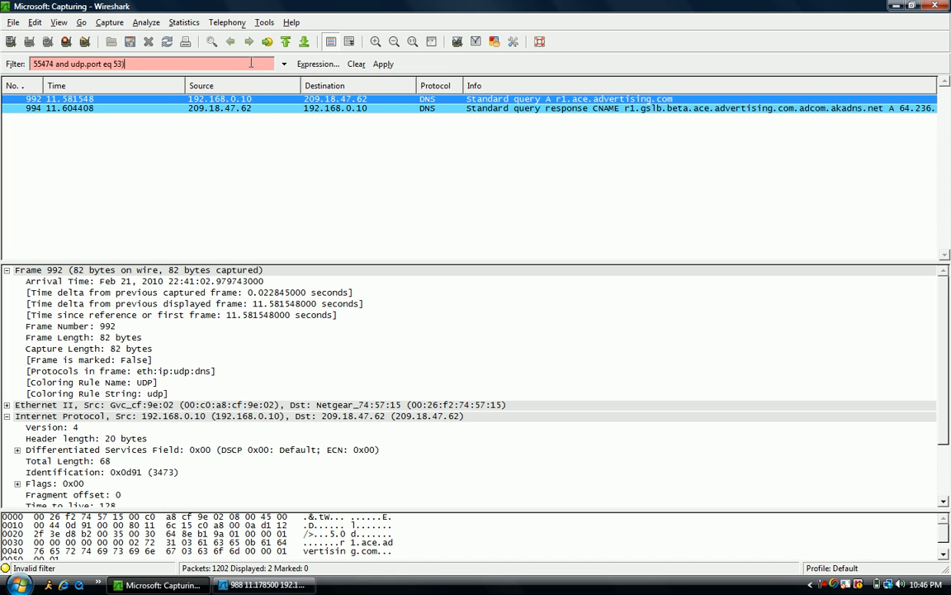
pyautogui.press('BackSpace')
pyautogui.press('BackSpace')
pyautogui.press('BackSpace')
pyautogui.press('BackSpace')
pyautogui.press('BackSpace')
pyautogui.press('BackSpace')
pyautogui.press('BackSpace')
pyautogui.press('BackSpace')
pyautogui.press('BackSpace')
pyautogui.press('BackSpace')
pyautogui.press('BackSpace')
pyautogui.press('BackSpace')
pyautogui.press('BackSpace')
pyautogui.press('BackSpace')
pyautogui.press('BackSpace')
pyautogui.press('BackSpace')
pyautogui.press('BackSpace')
pyautogui.press('BackSpace')
pyautogui.press('BackSpace')
pyautogui.press('BackSpace')
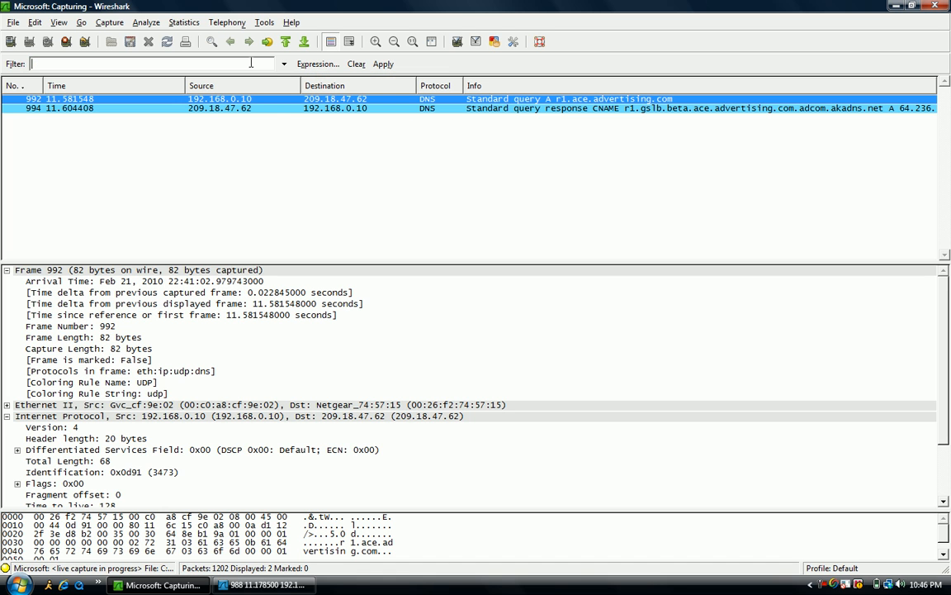
# Step: Set the display filter to arp and apply it
pyautogui.write('arp')
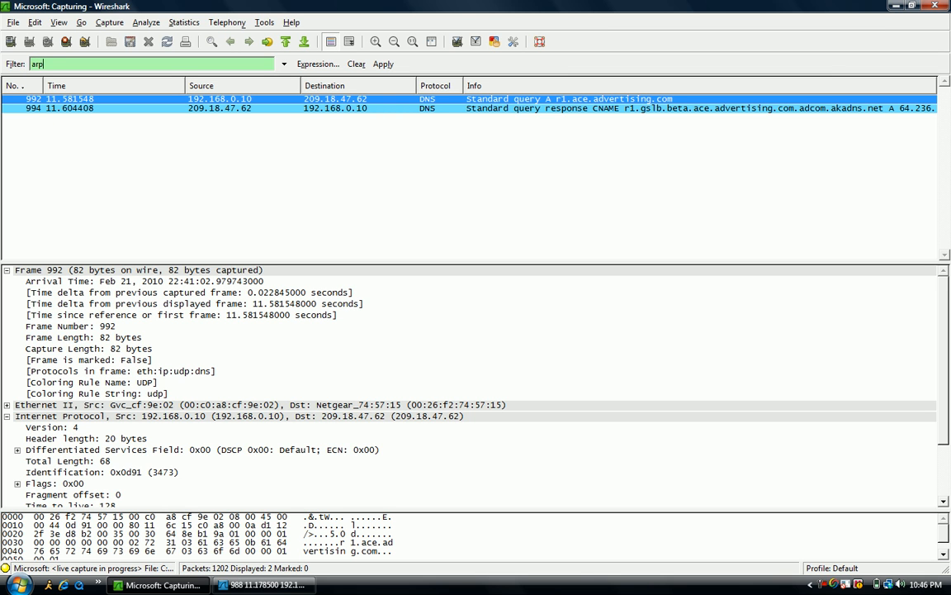
pyautogui.press('Return')
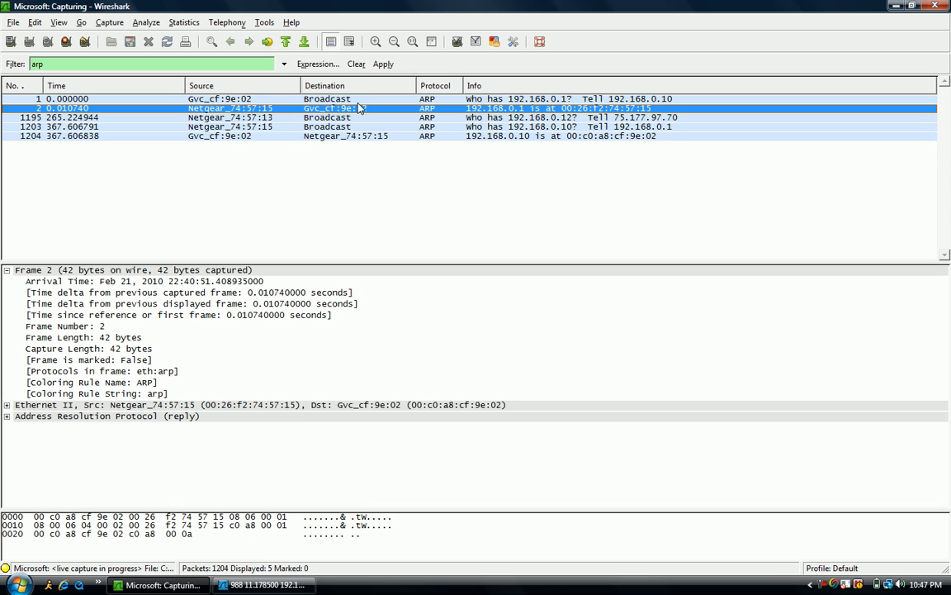
# Step: Inspect the ARP request and reply packets, expanding the Ethernet II header and selecting the Address Resolution Protocol section
pyautogui.click(358, 100)
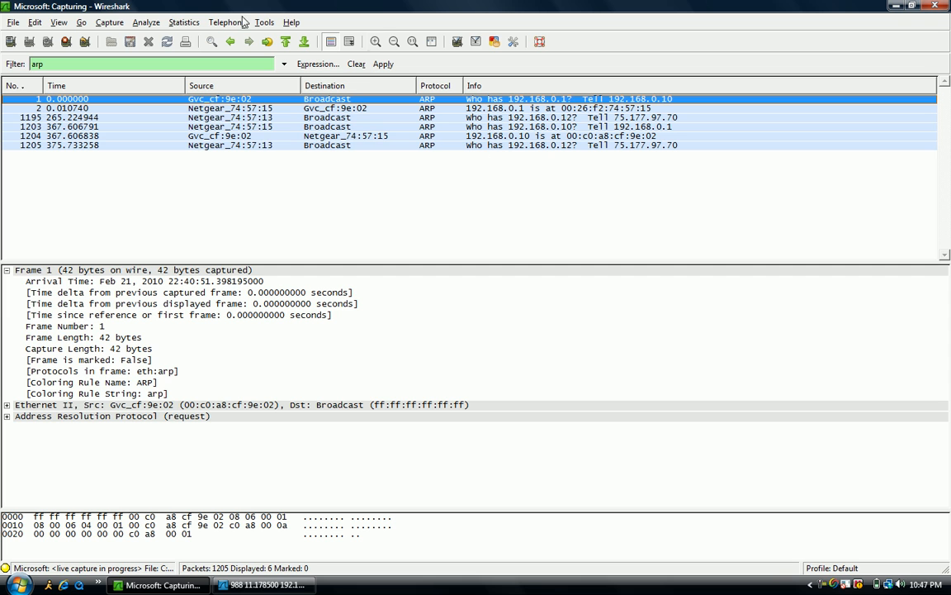
pyautogui.click(199, 109)
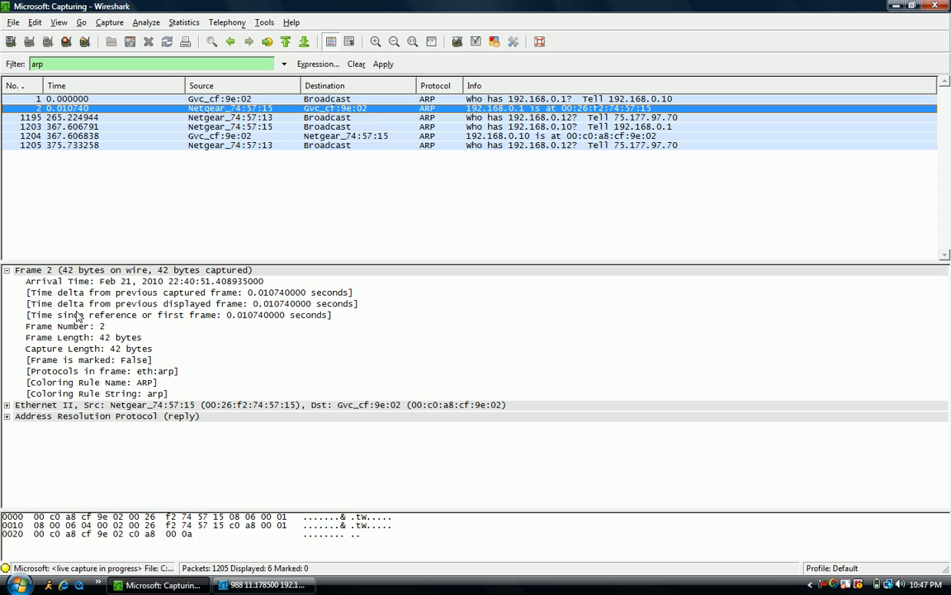
pyautogui.doubleClick(132, 405)
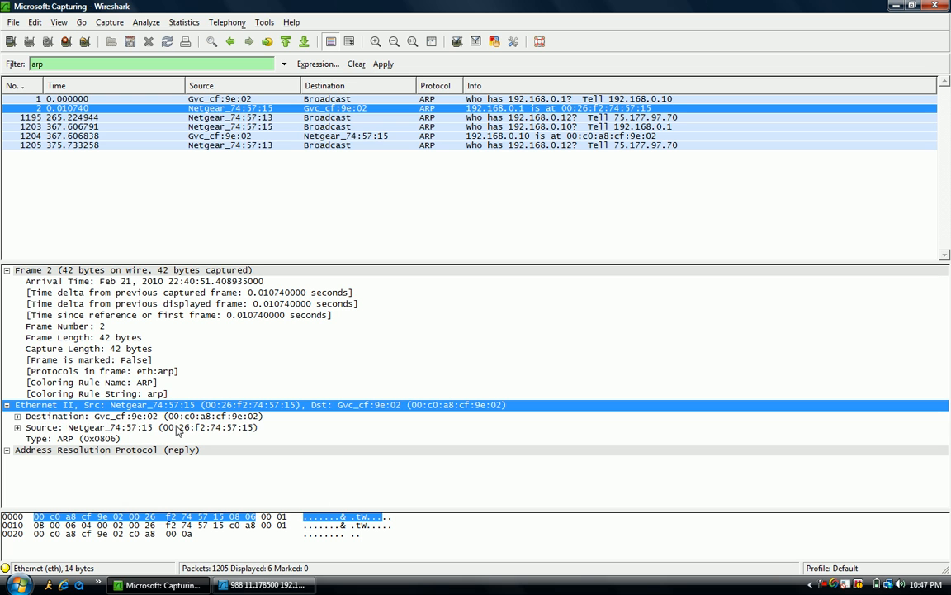
pyautogui.click(99, 452)
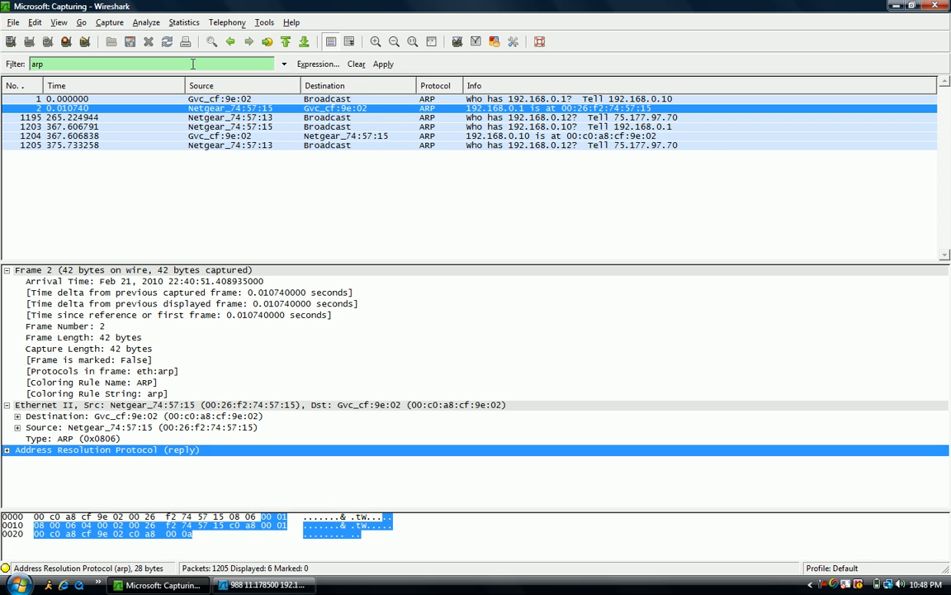
pyautogui.click(238, 117)
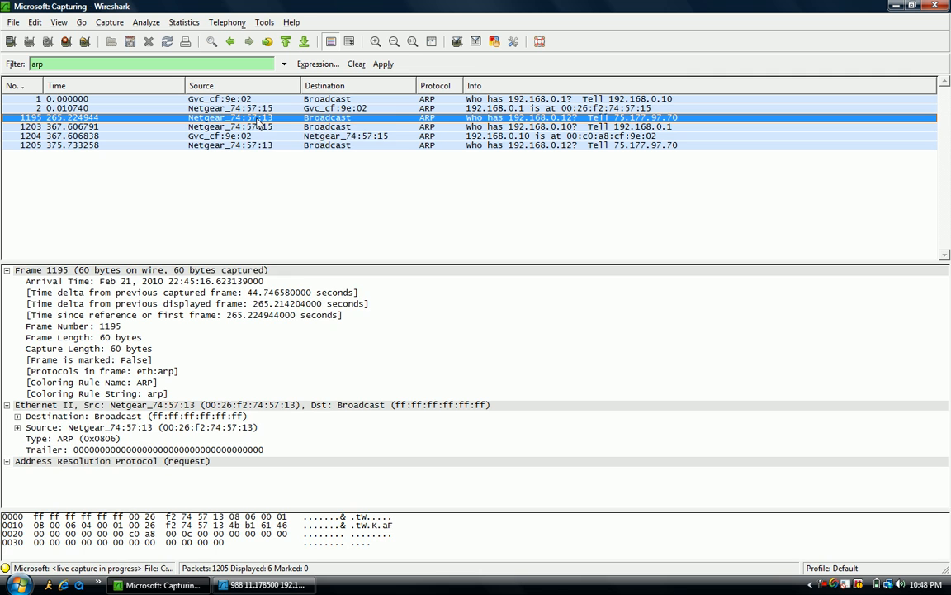
pyautogui.rightClick(258, 119)
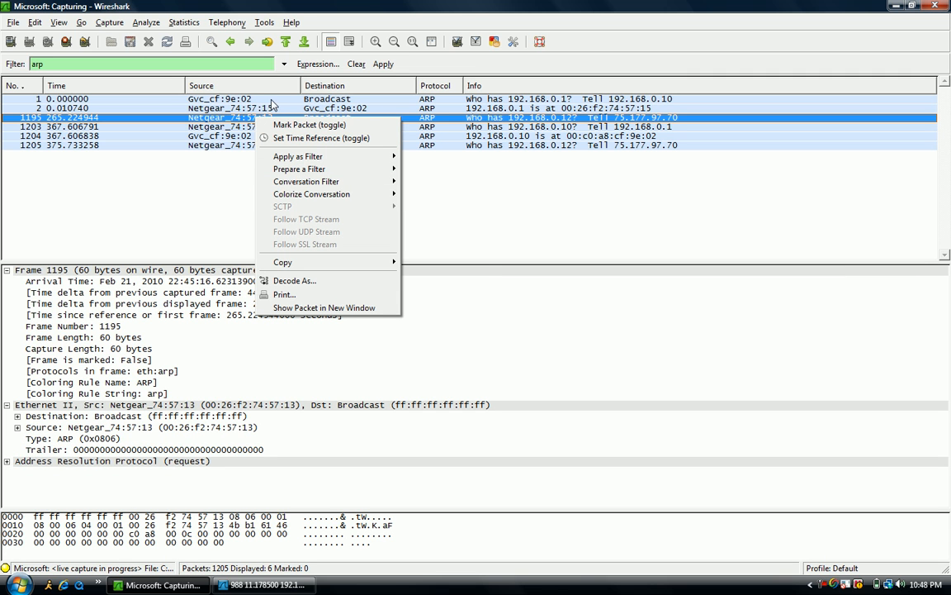
# Step: Replace the display filter with udp and apply it
pyautogui.click(202, 63)
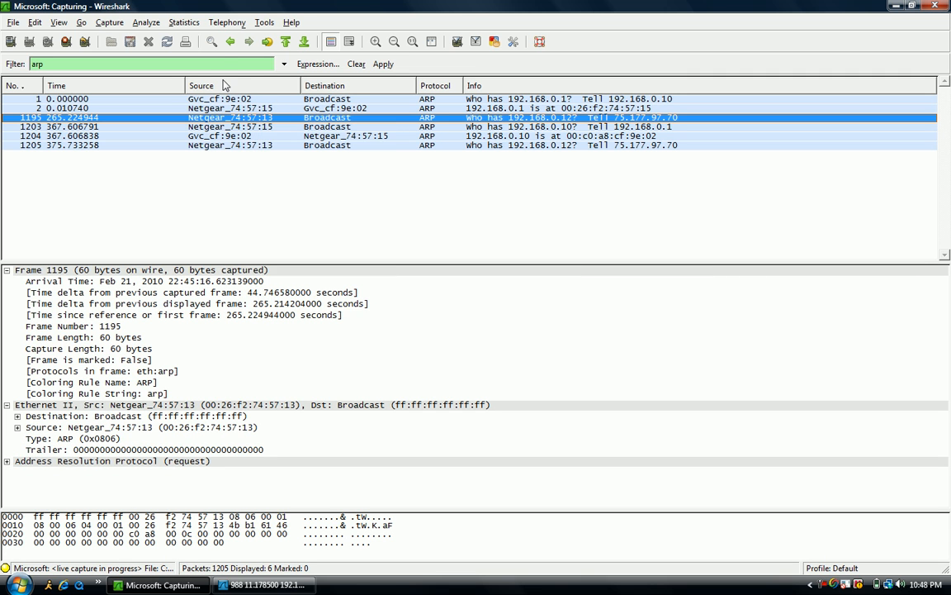
pyautogui.press('BackSpace')
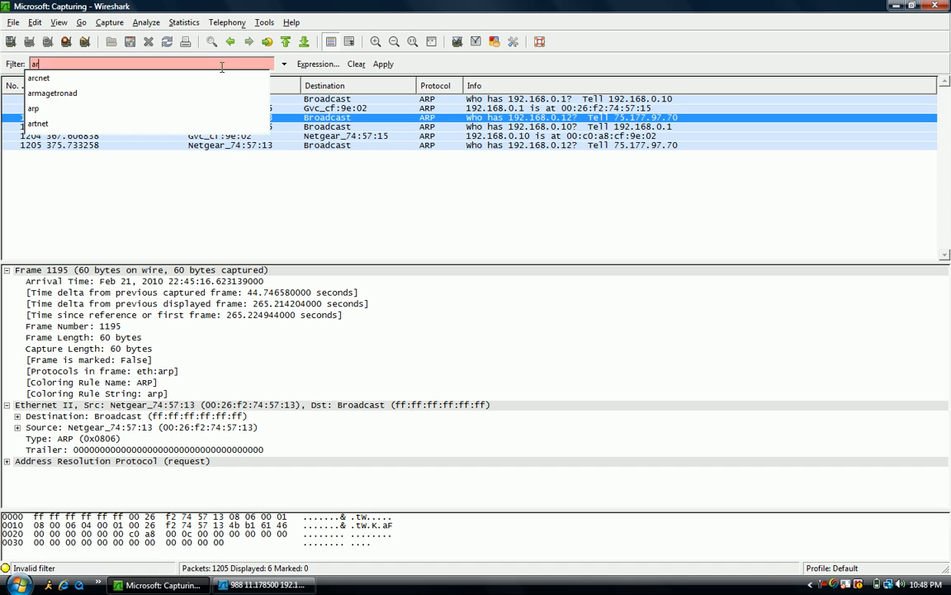
pyautogui.press('BackSpace')
pyautogui.press('BackSpace')
pyautogui.write('udp')
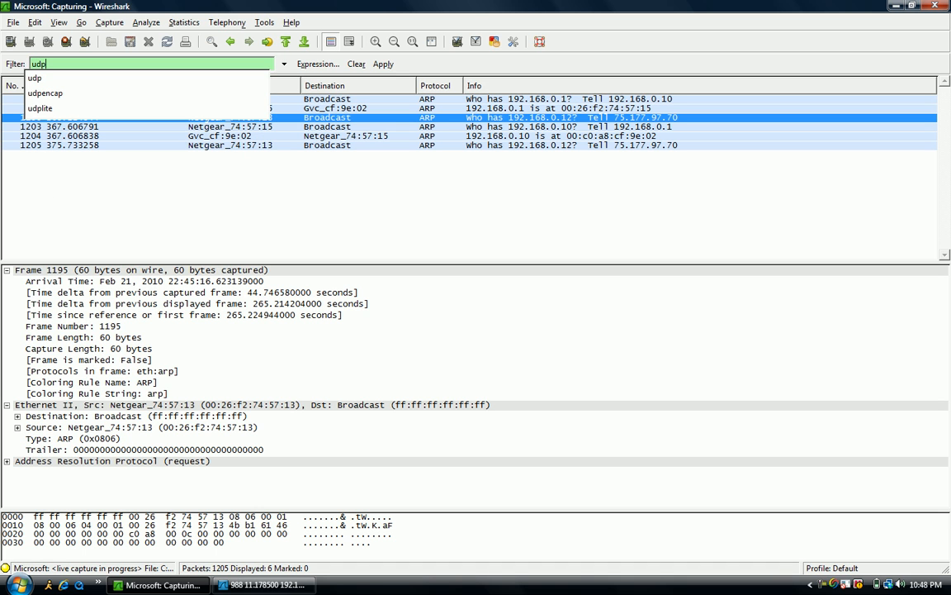
pyautogui.press('Escape')
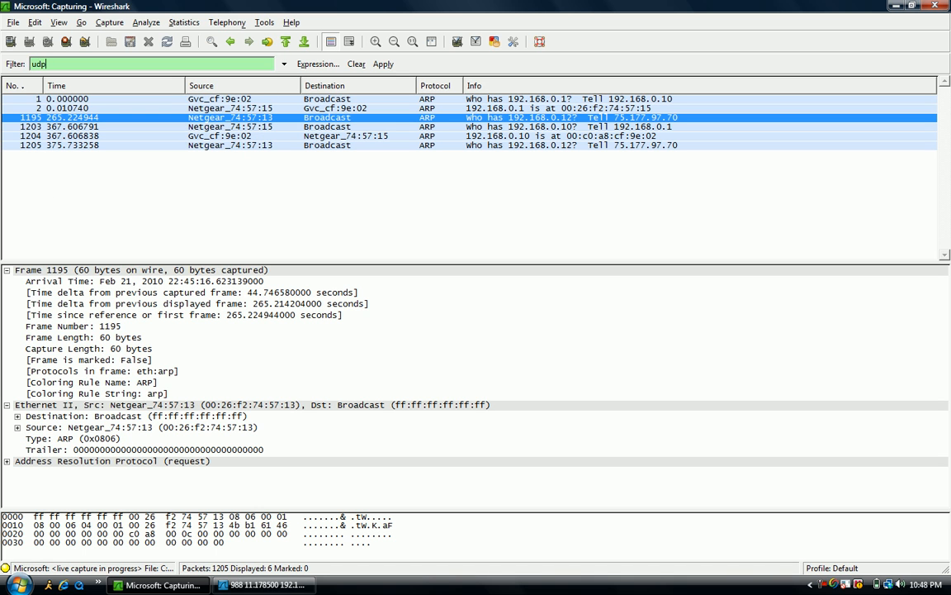
pyautogui.press('Return')
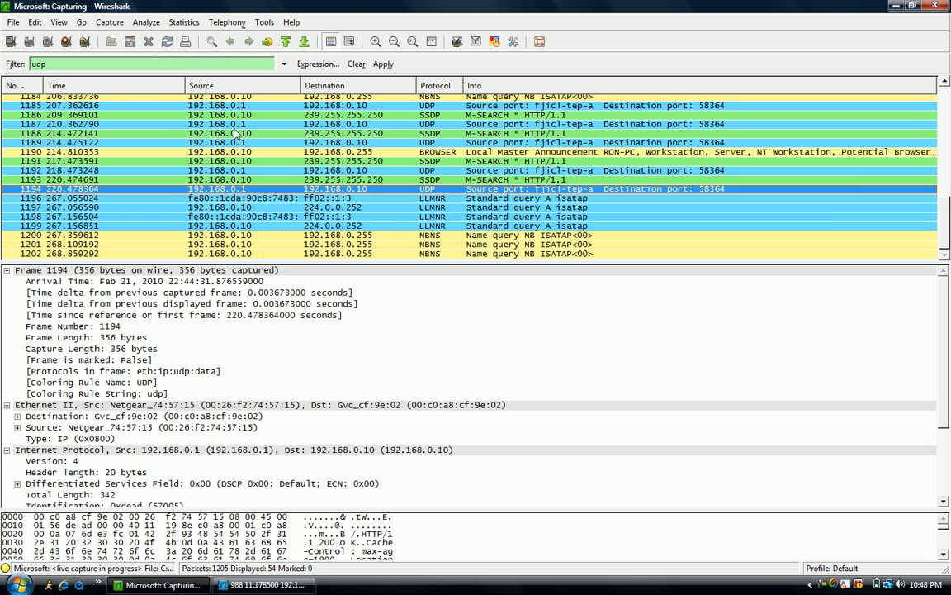
# Step: Follow the UDP stream of packet 1192, scroll through its content and close the stream window
pyautogui.rightClick(384, 170)
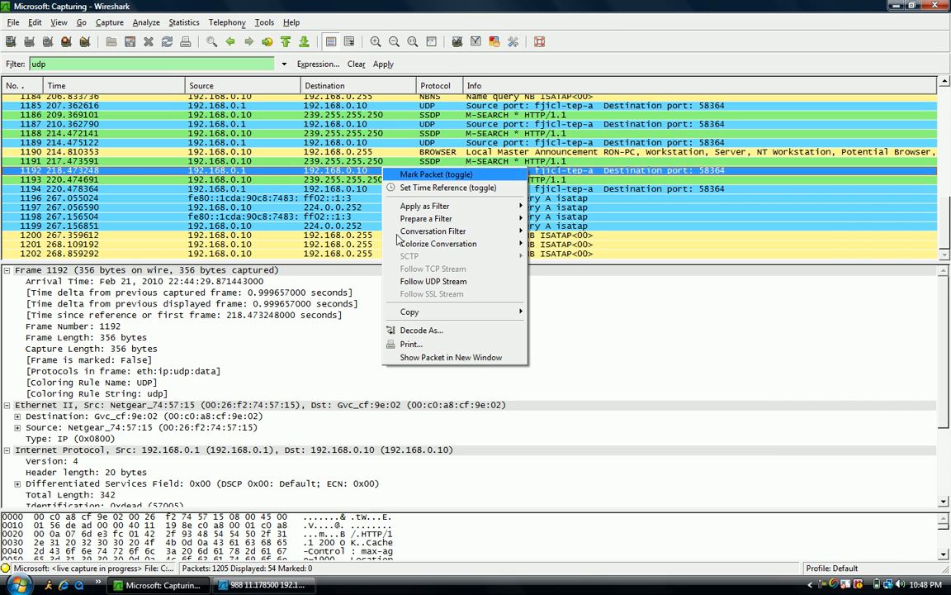
pyautogui.click(433, 281)
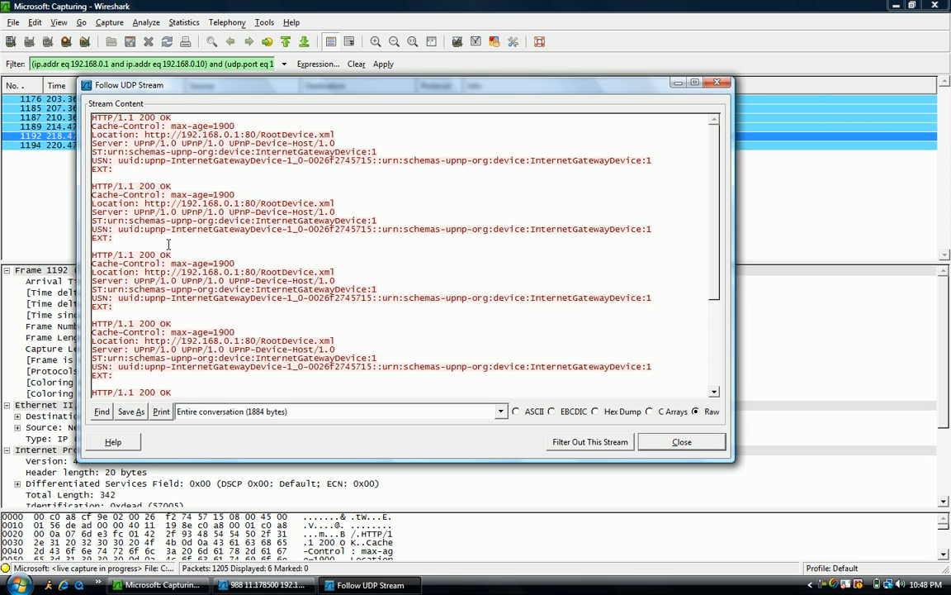
pyautogui.scroll(-3, 169, 244)
pyautogui.scroll(-1, 168, 245)
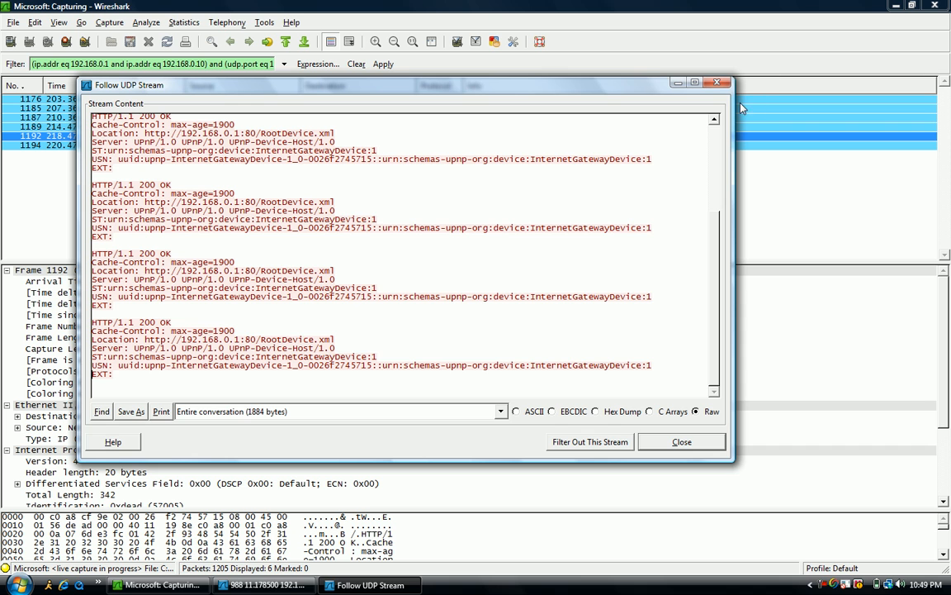
pyautogui.click(714, 84)
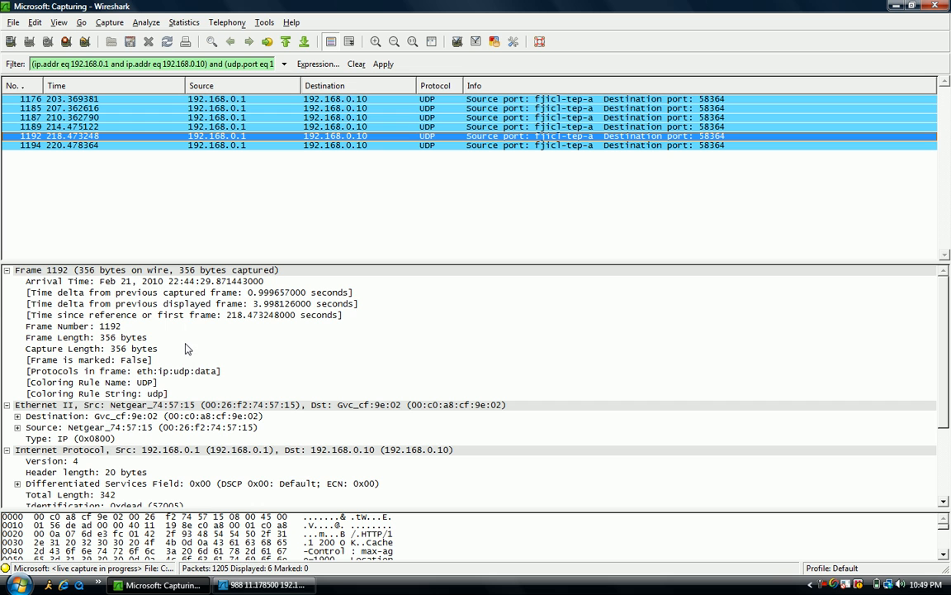
# Step: Examine the time delta and time-since-reference fields in the frame details of packet 1192
pyautogui.click(186, 316)
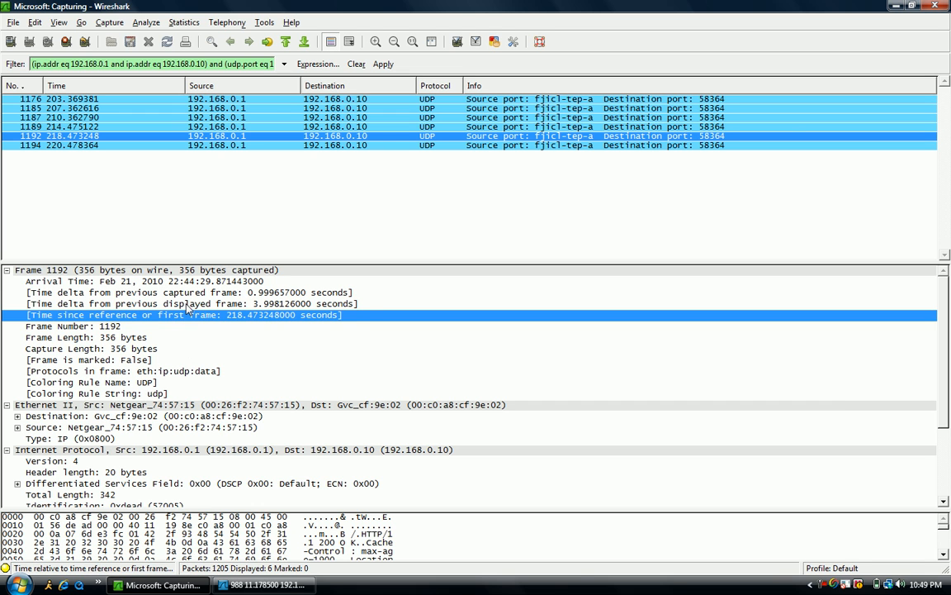
pyautogui.rightClick(187, 305)
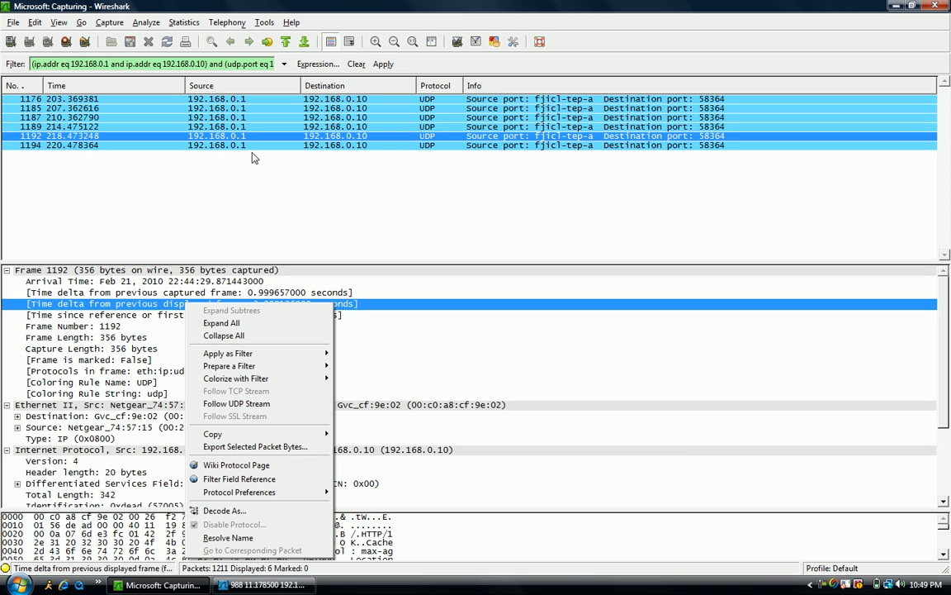
pyautogui.click(824, 586)
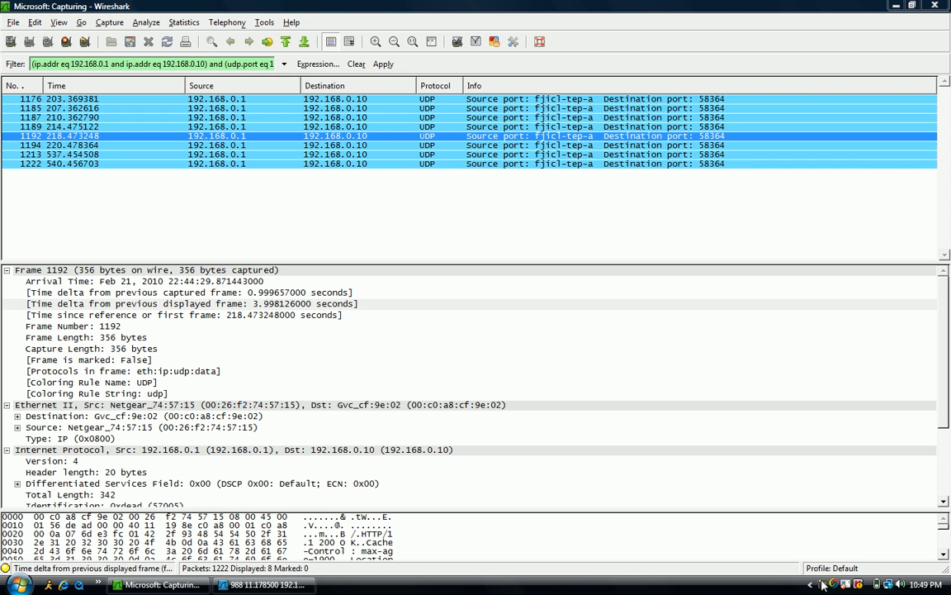